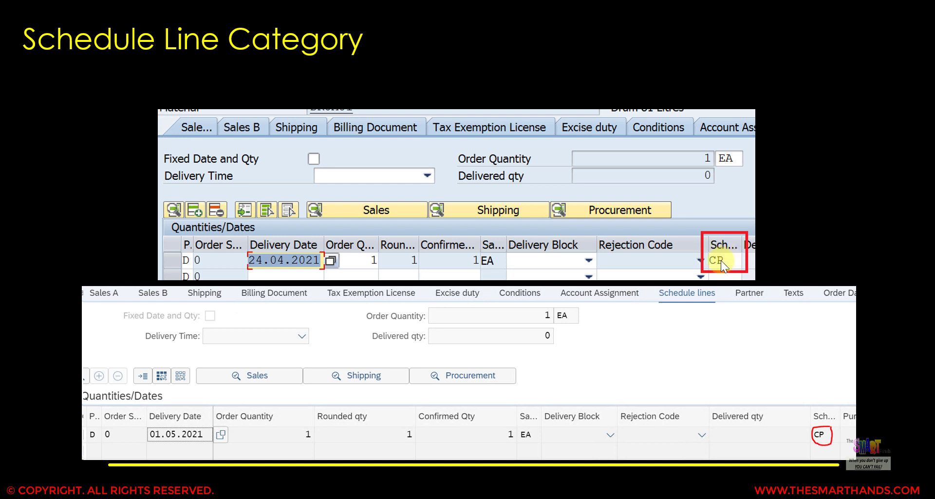
# Step: End the slide show and display item 10 (DRUM80) schedule lines of quotation 20000001 via VA22
pyautogui.press('Escape')
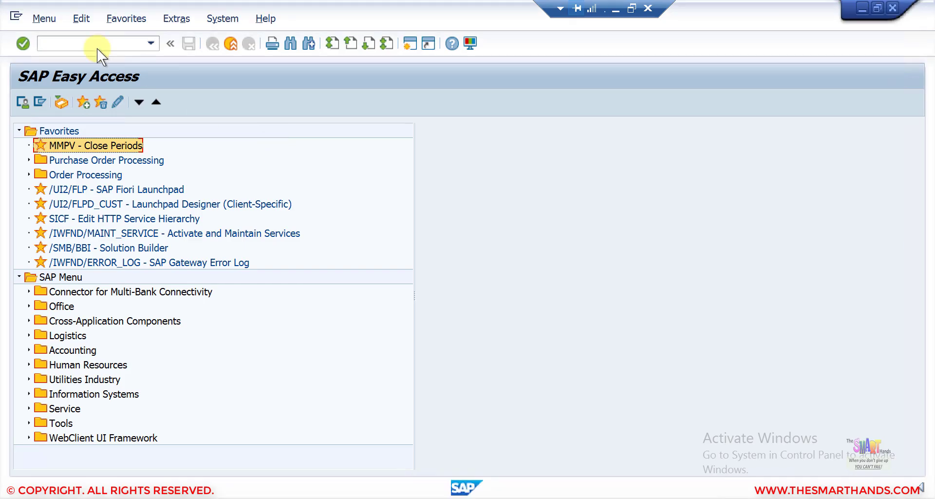
pyautogui.click(94, 45)
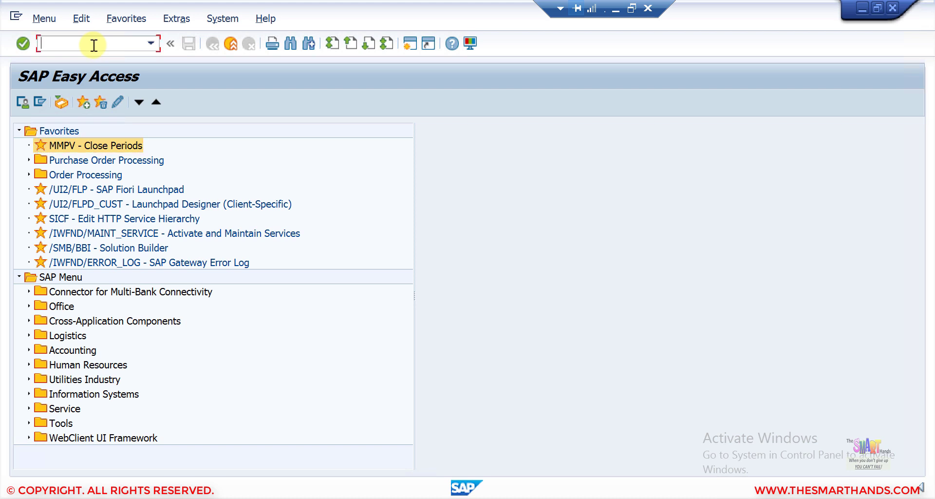
pyautogui.write('va22')
pyautogui.press('Return')
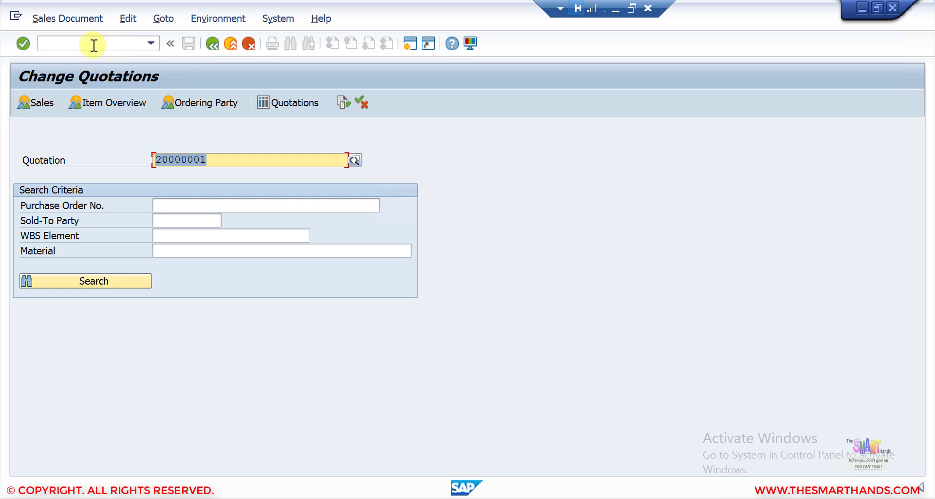
pyautogui.press('Return')
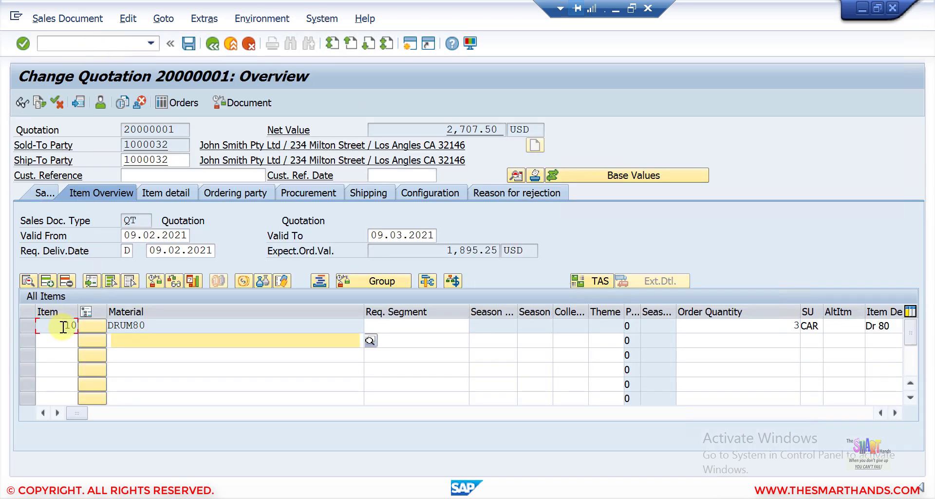
pyautogui.doubleClick(63, 327)
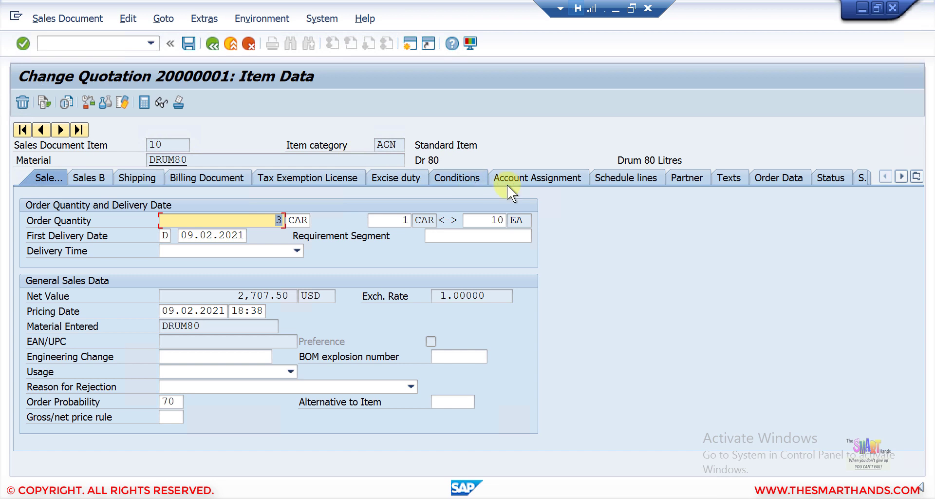
pyautogui.click(605, 178)
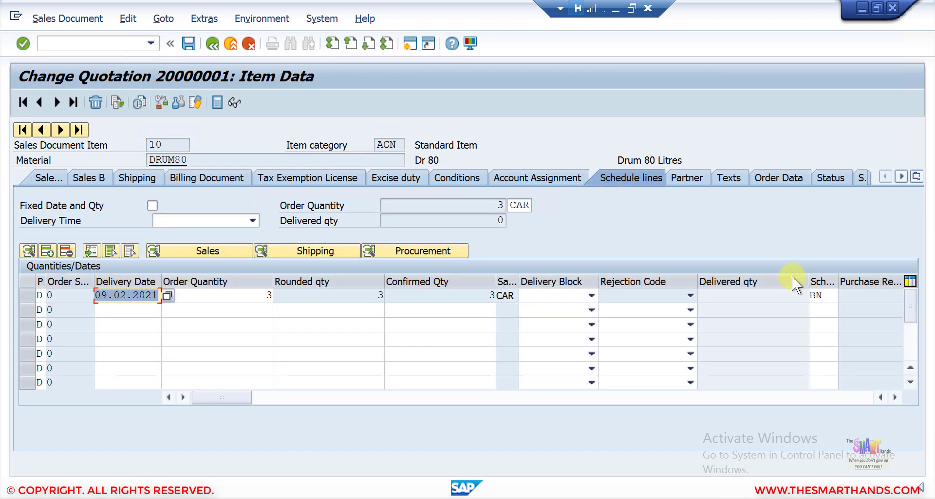
# Step: Confirm category BN allows only BN and BP, then enter /nva02
pyautogui.click(826, 298)
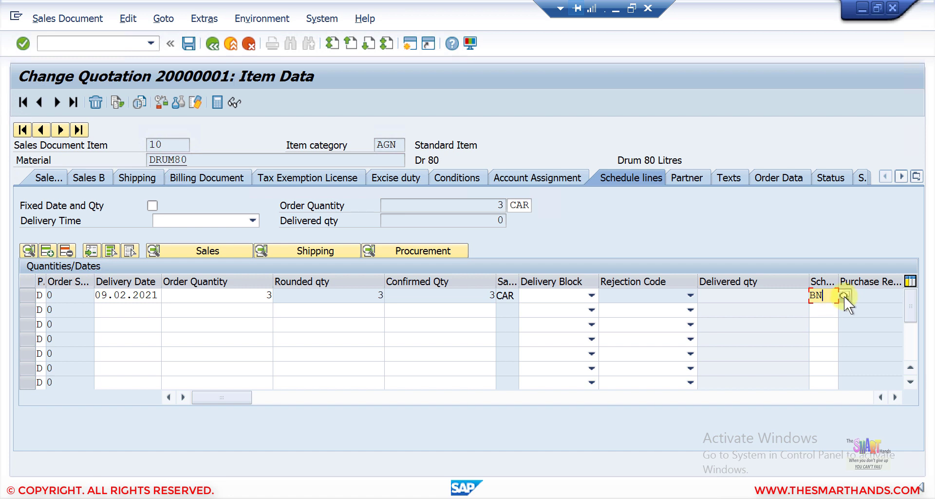
pyautogui.click(843, 296)
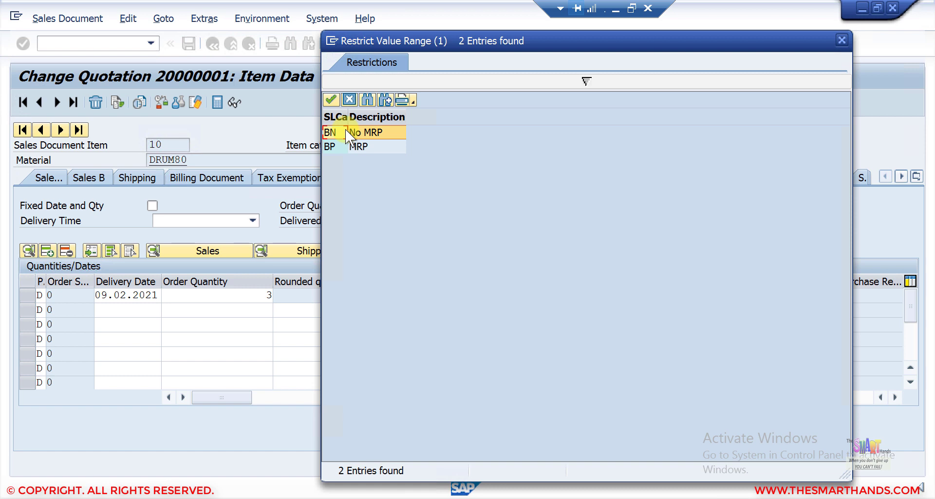
pyautogui.click(349, 102)
pyautogui.click(112, 45)
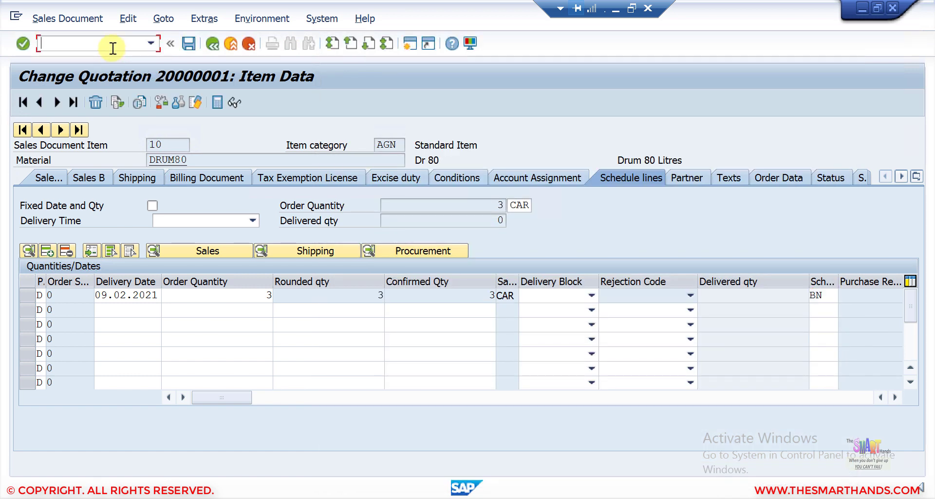
pyautogui.write('/nva02')
# Step: In VA02, display the schedule lines of return 60000009 item 10 (DRUM81)
pyautogui.press('Return')
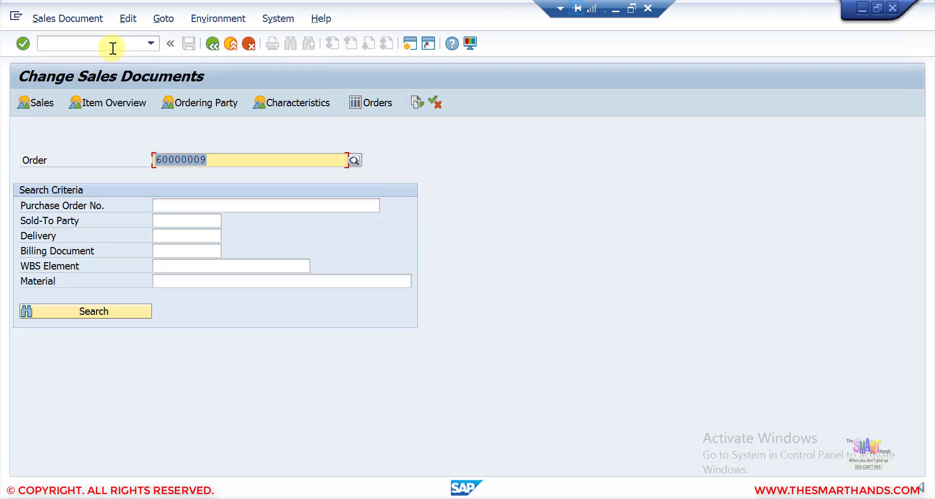
pyautogui.click(188, 159)
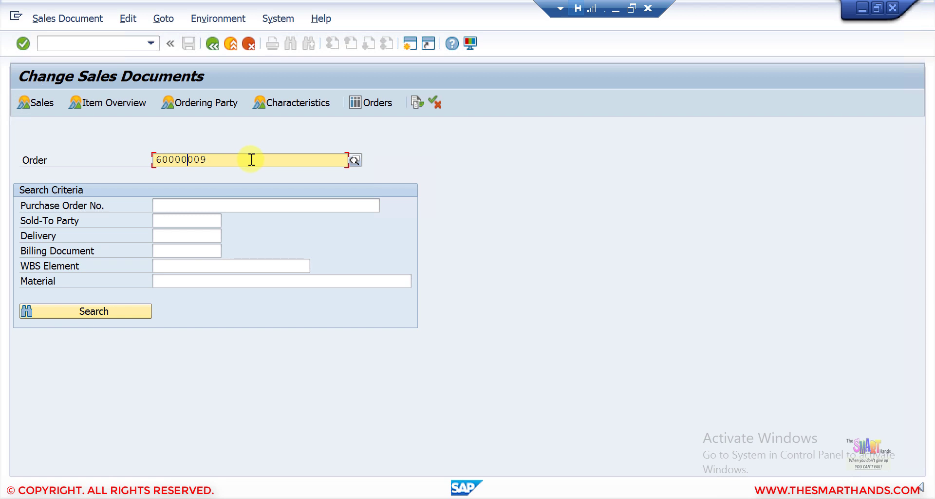
pyautogui.press('Return')
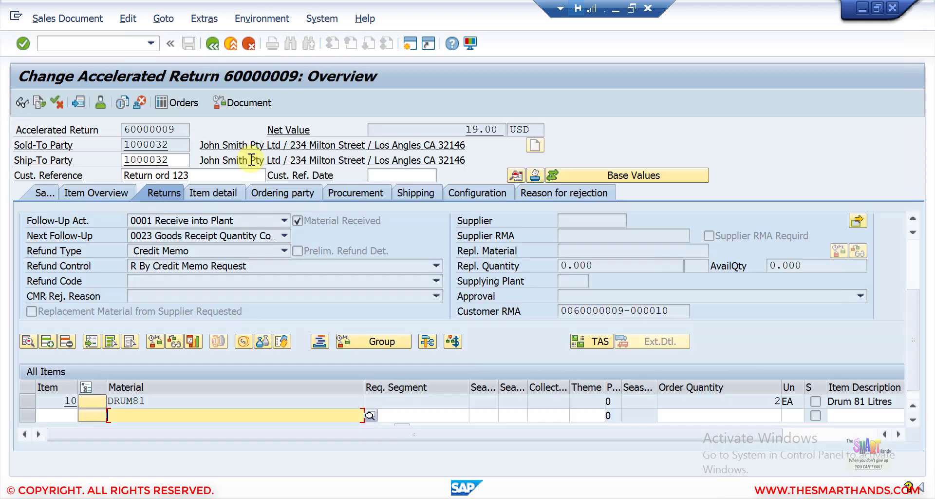
pyautogui.doubleClick(62, 400)
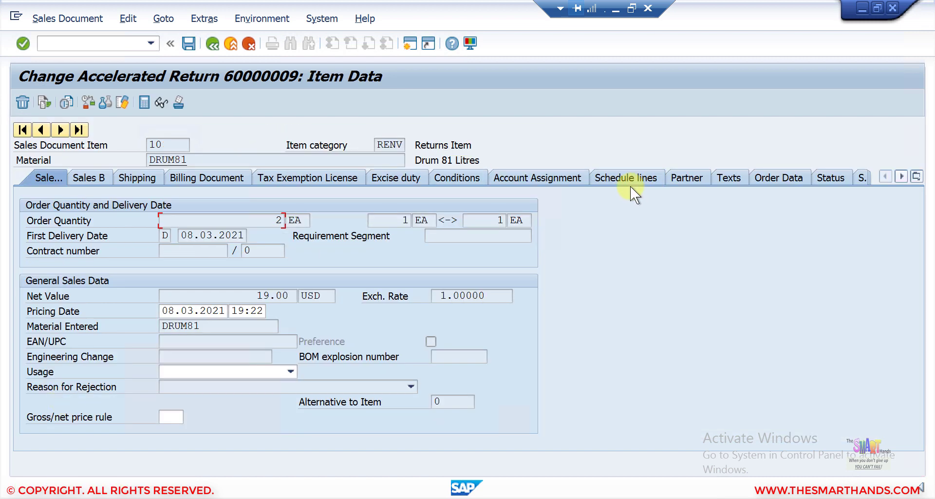
pyautogui.click(630, 179)
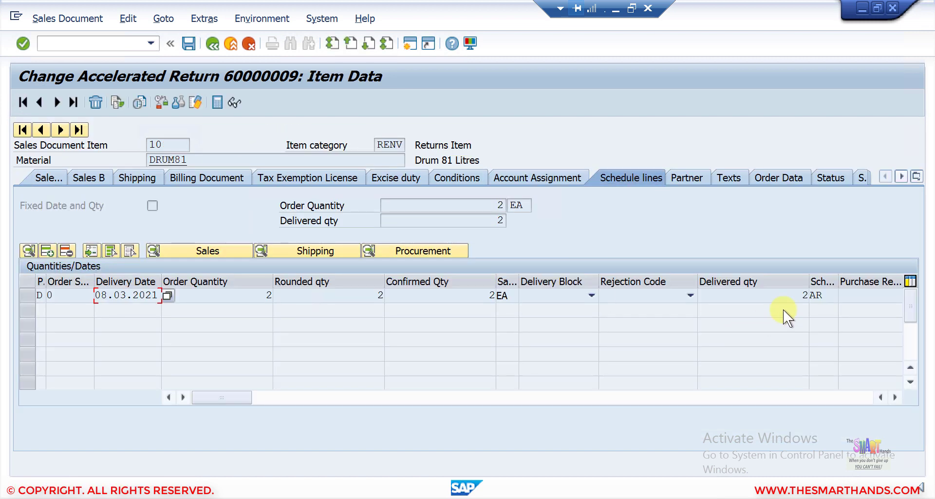
# Step: Confirm AR is the return's only allowed schedule line category, then go back to the entry screen
pyautogui.click(831, 293)
pyautogui.click(844, 295)
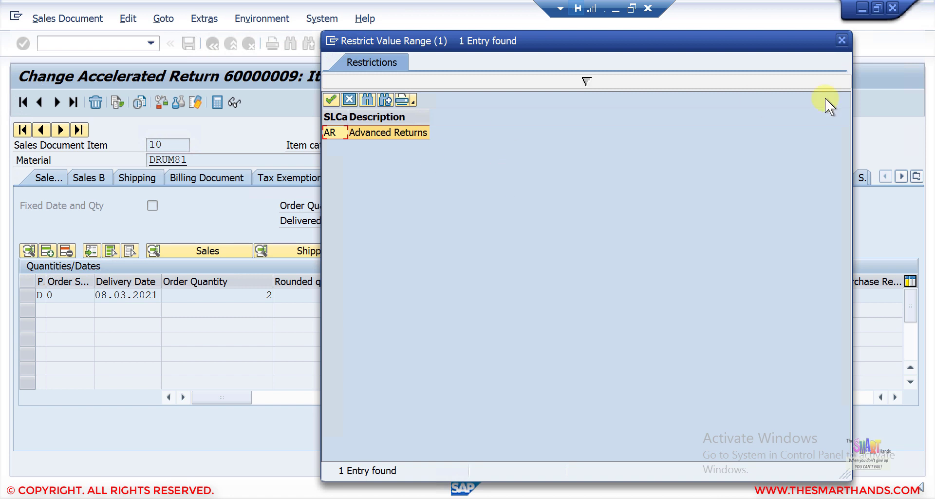
pyautogui.click(841, 41)
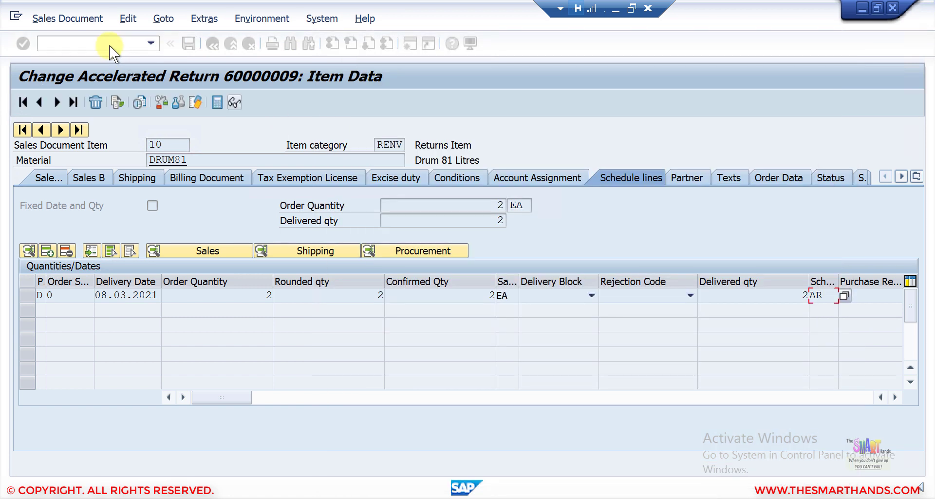
pyautogui.click(208, 44)
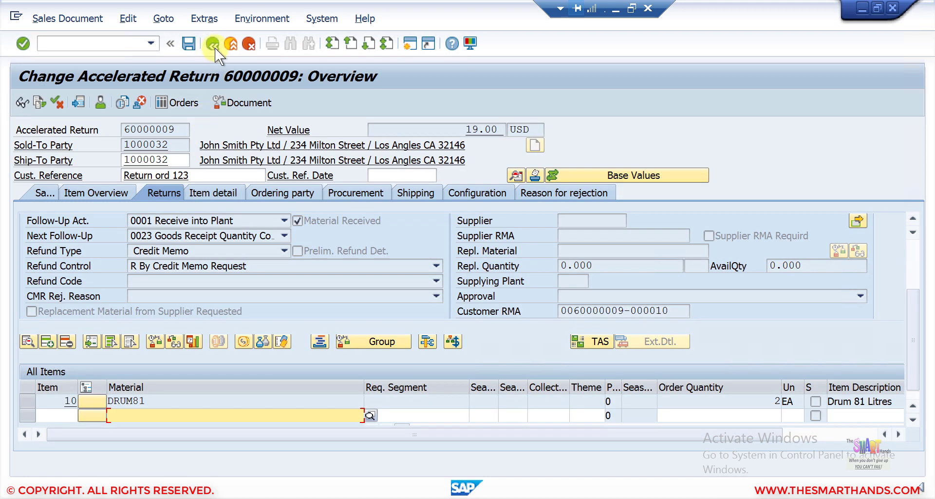
pyautogui.click(215, 47)
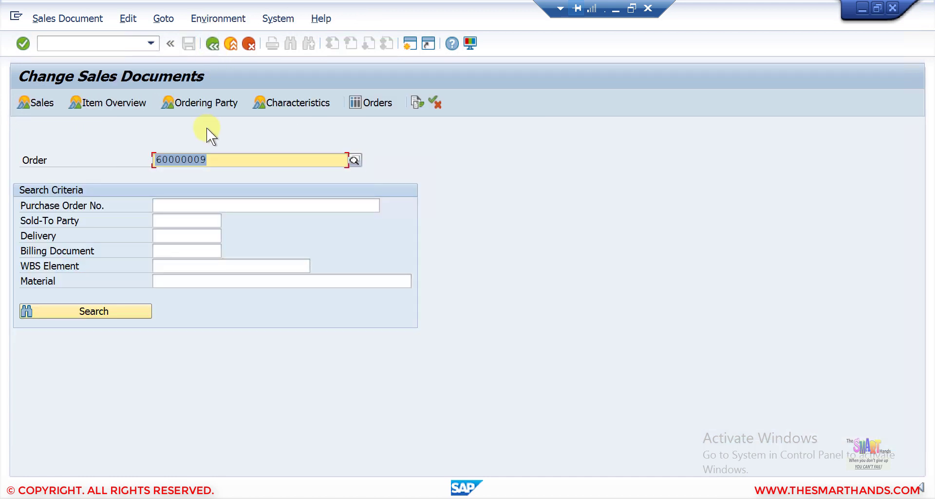
# Step: Pick standard order 20 from the value list and display item 10 (DRUM81) schedule lines
pyautogui.press('Delete')
pyautogui.press('F4')
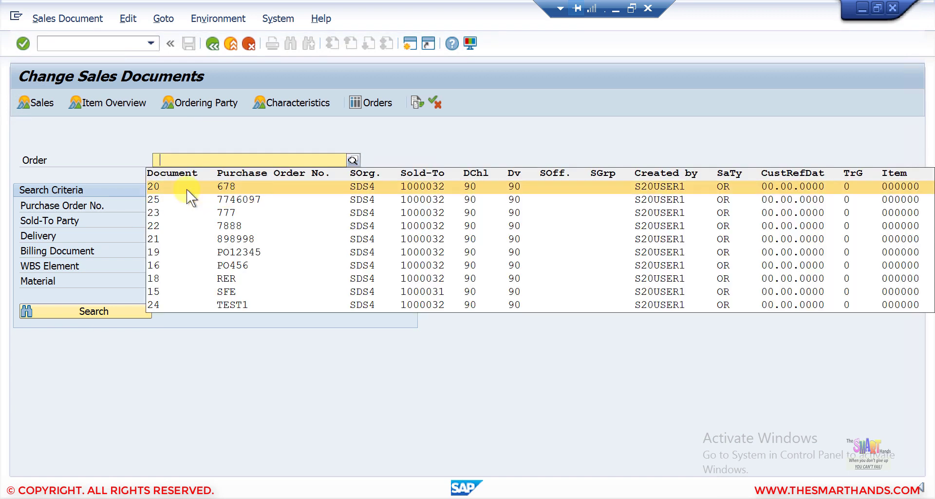
pyautogui.click(187, 188)
pyautogui.press('Return')
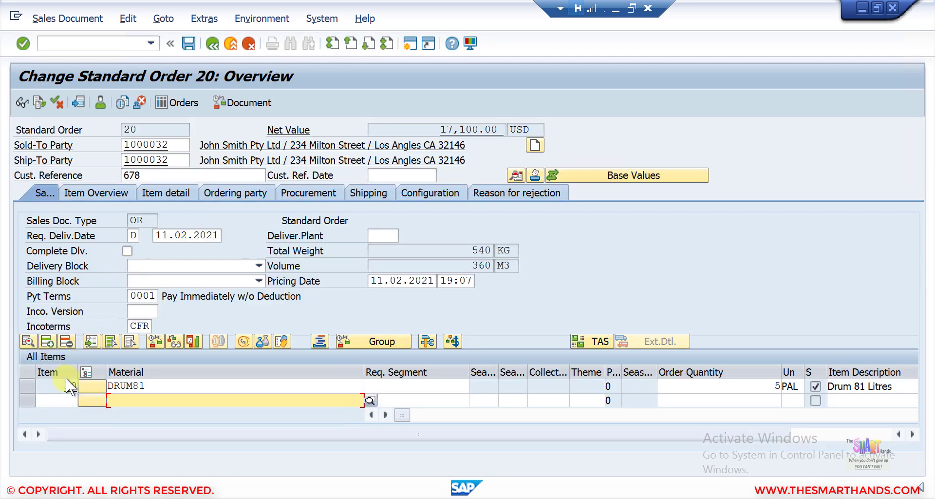
pyautogui.doubleClick(68, 385)
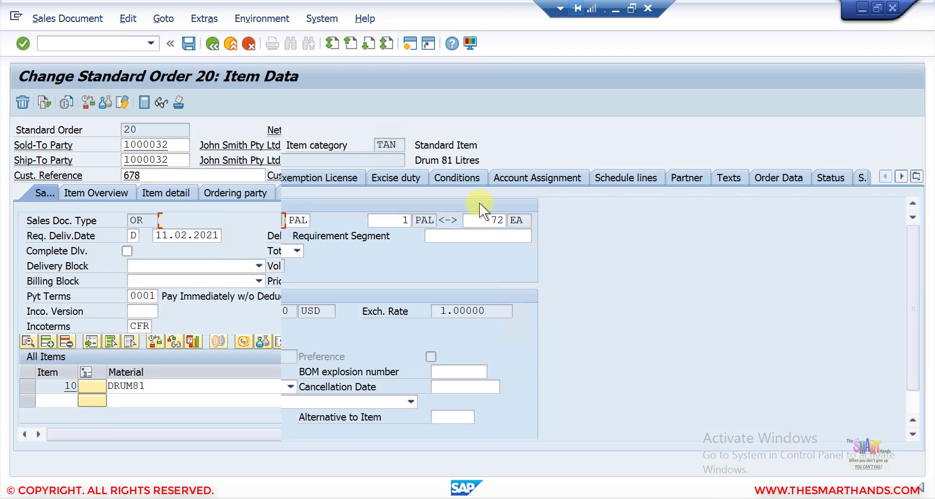
pyautogui.click(613, 176)
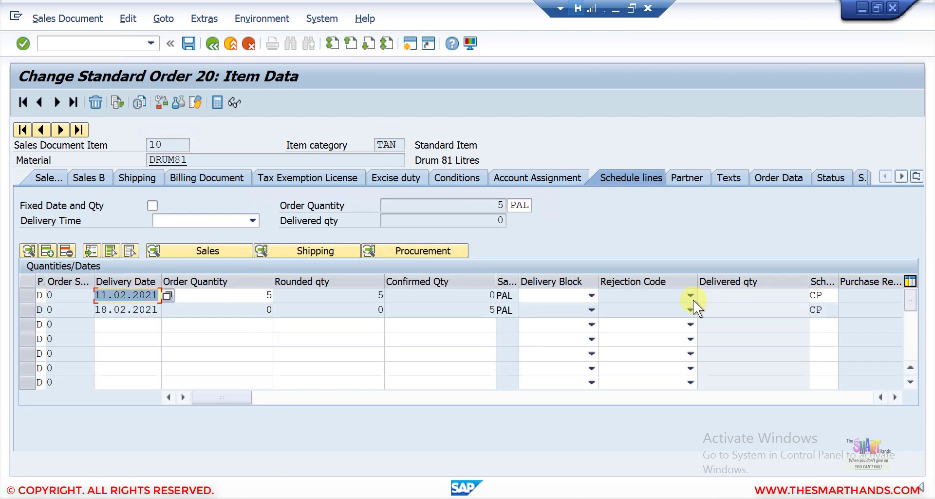
# Step: Check the category list for schedule lines: CP (MRP) and CN (No Mat.Planning) allowed
pyautogui.click(820, 305)
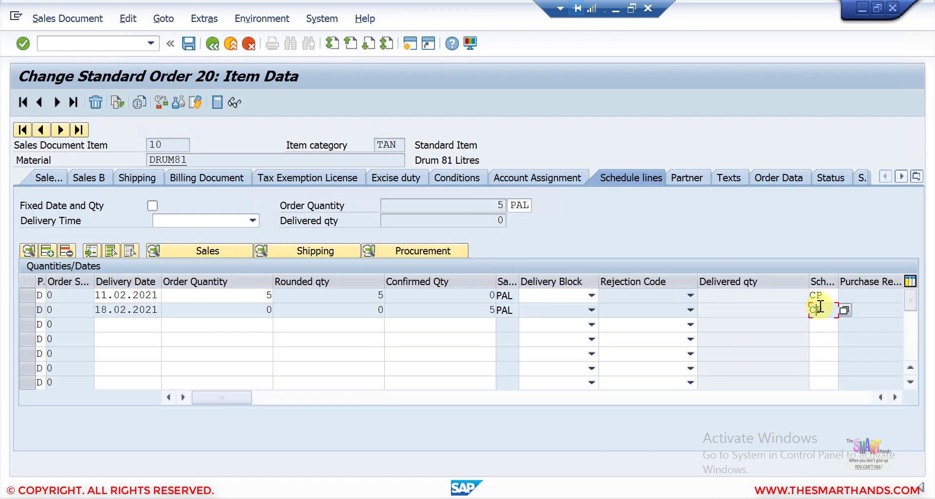
pyautogui.click(845, 308)
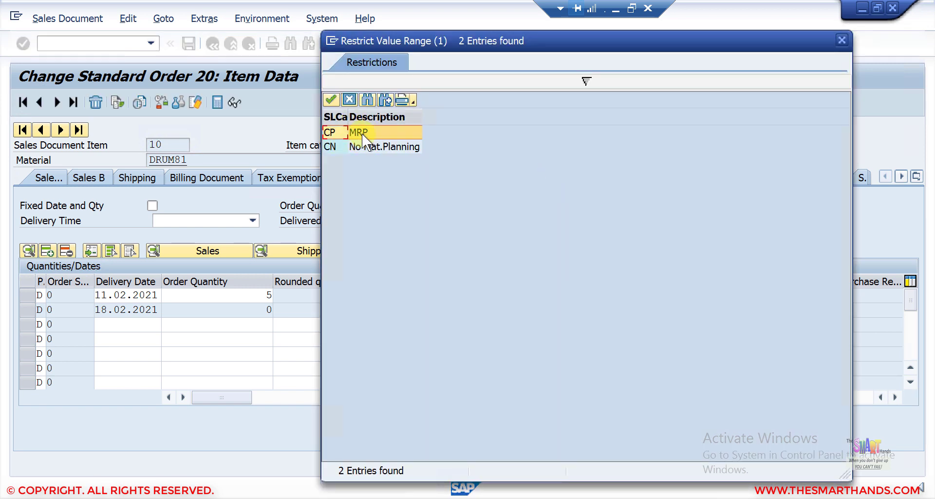
pyautogui.click(362, 134)
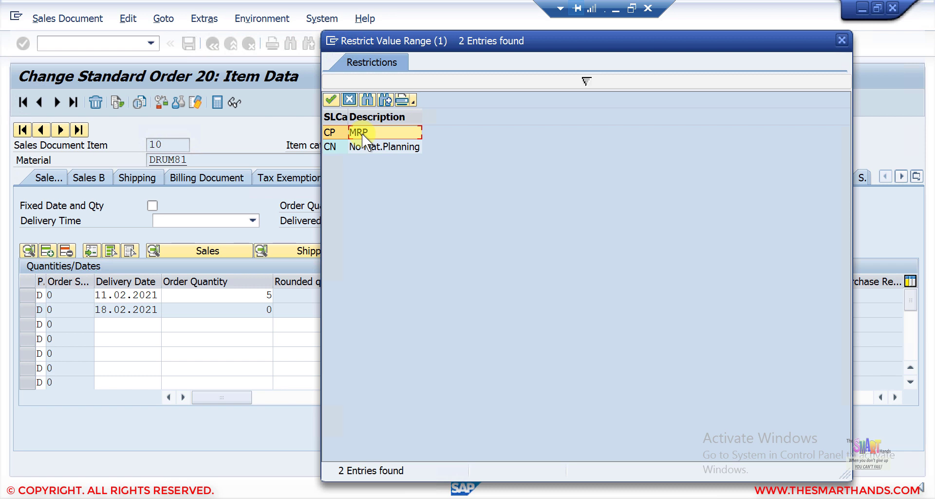
pyautogui.click(362, 142)
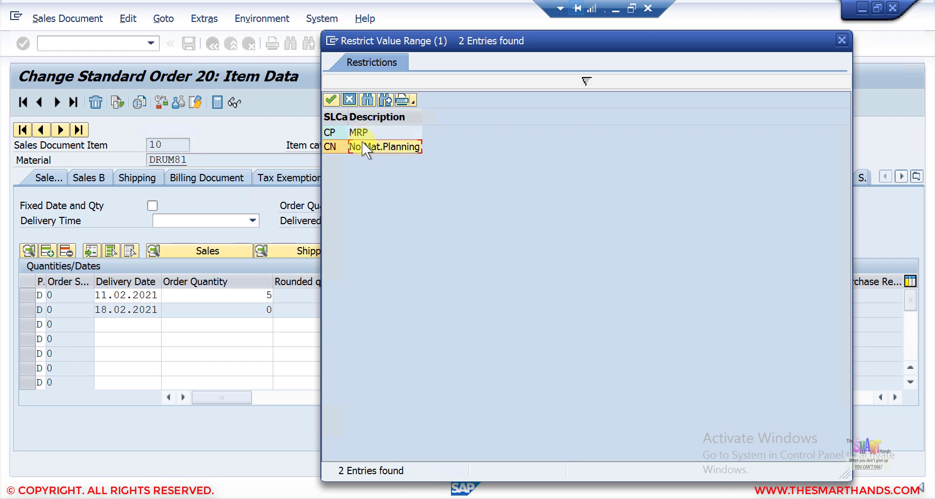
pyautogui.click(348, 99)
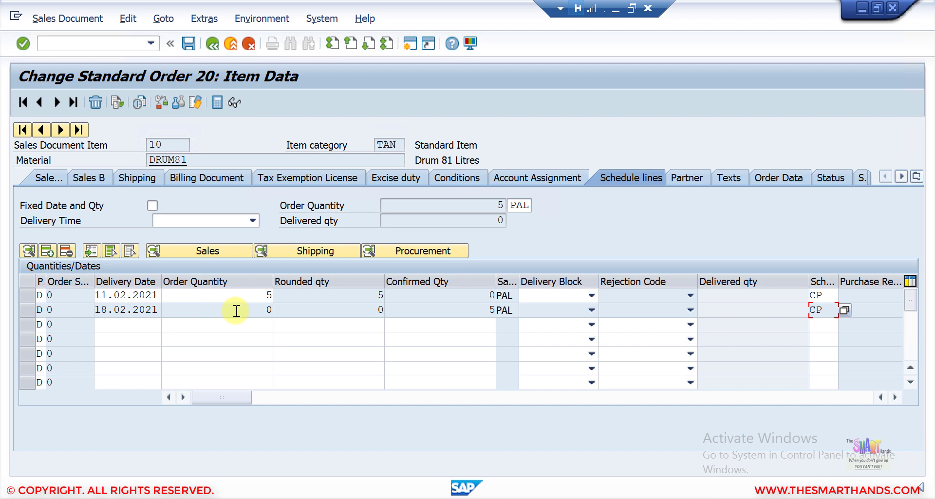
# Step: Review both schedule lines' delivery dates and confirm the schedule line data
pyautogui.click(106, 294)
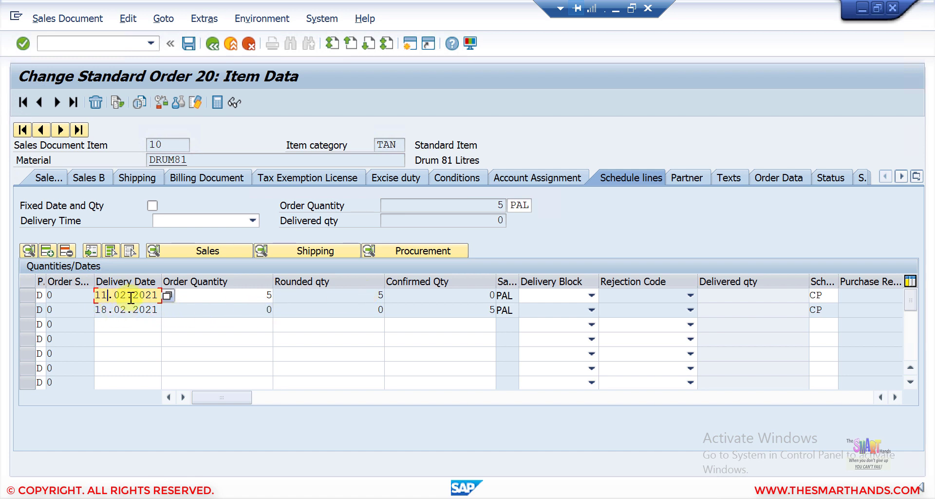
pyautogui.click(108, 310)
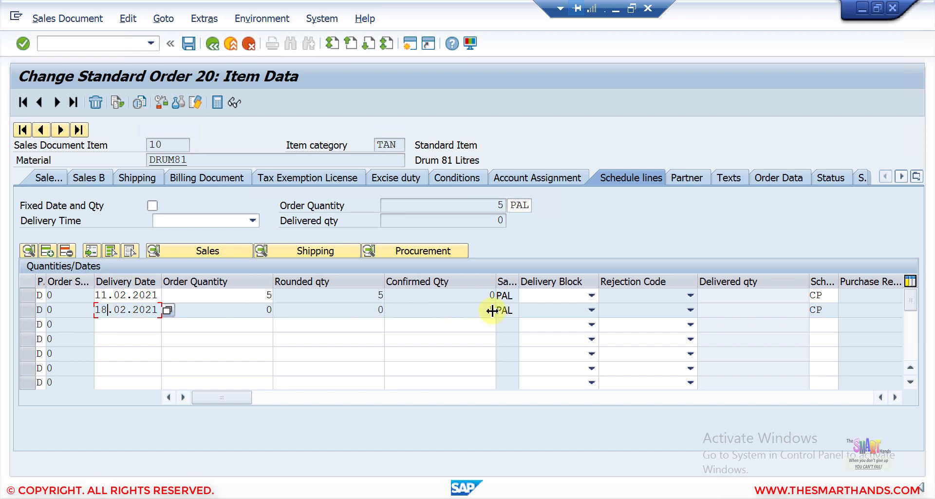
pyautogui.press('Return')
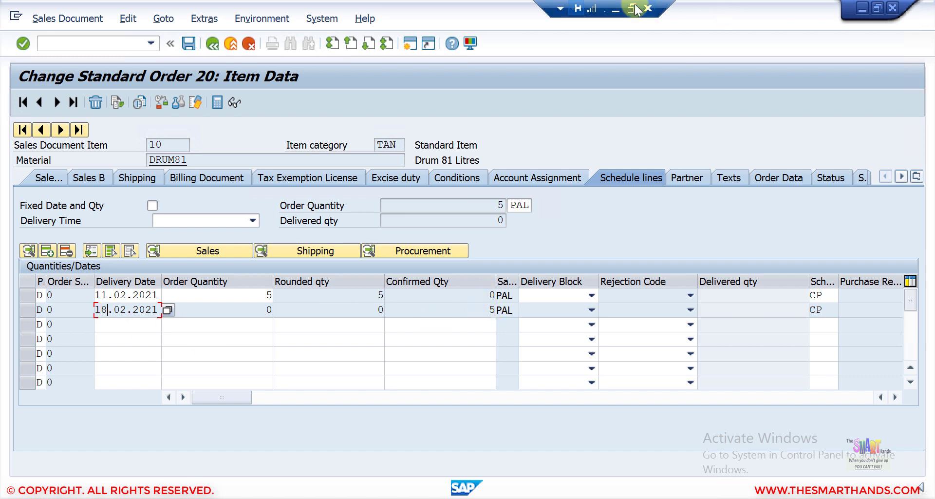
# Step: Minimise SAP and show the Types of Schedule Line Category slide in PowerPoint
pyautogui.click(614, 6)
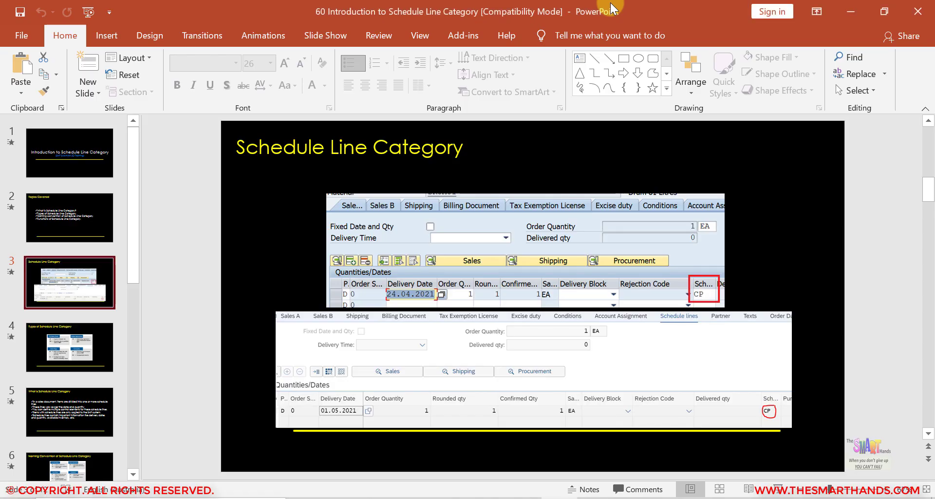
pyautogui.click(778, 494)
pyautogui.click(778, 494)
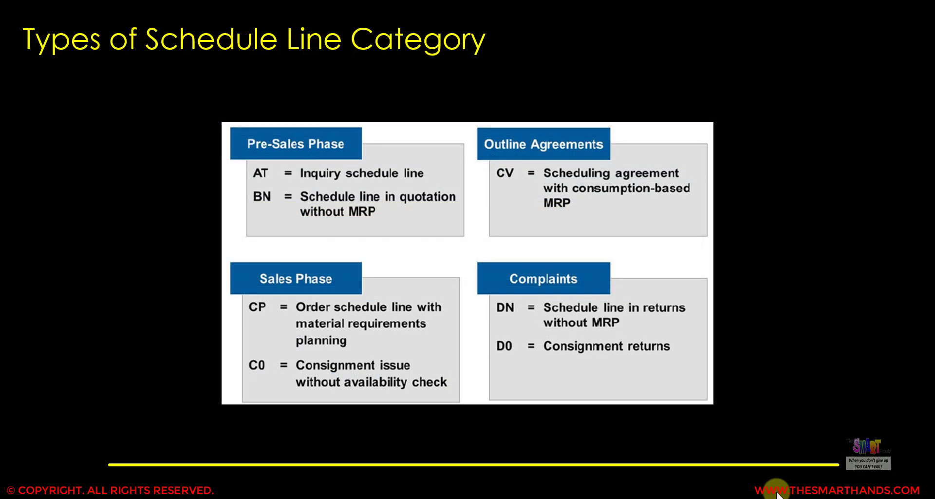